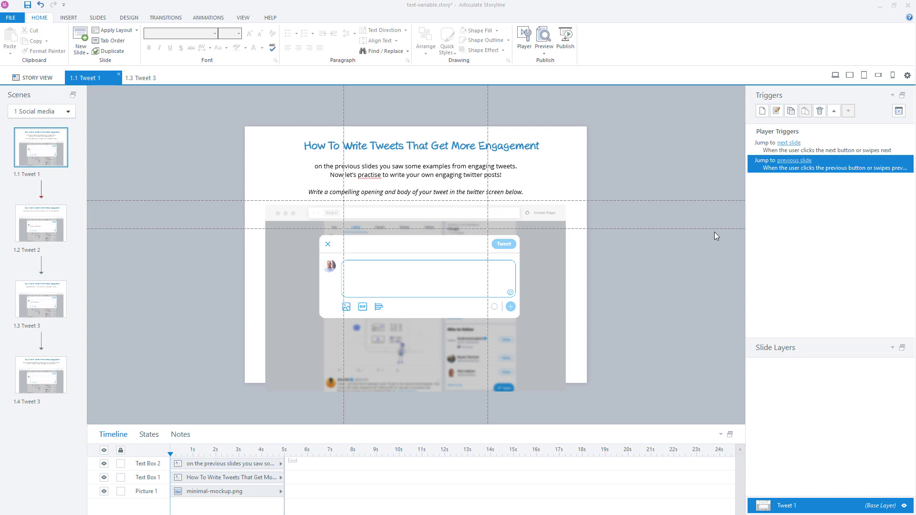
Inspect the call-to-action text entry field on the Tweet 2 slide and return to the Tweet 1 slide.
key("Page_Down")
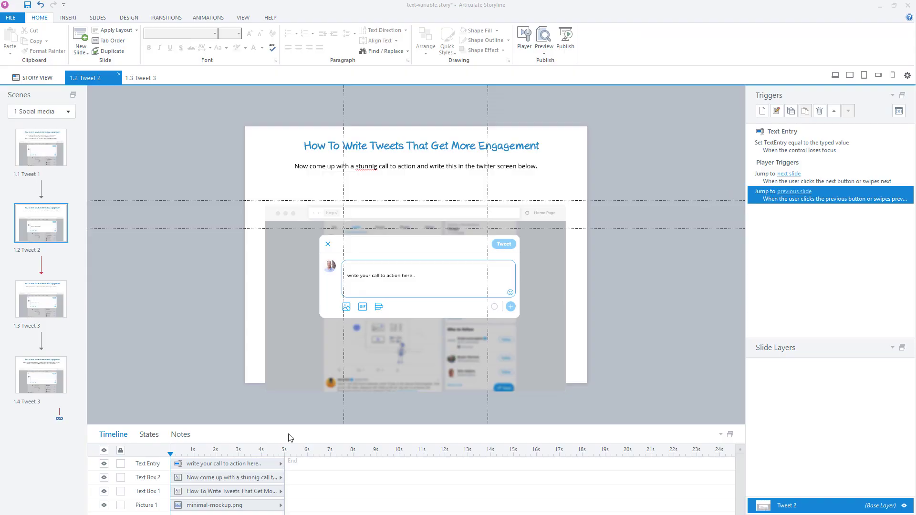
left_click(209, 463)
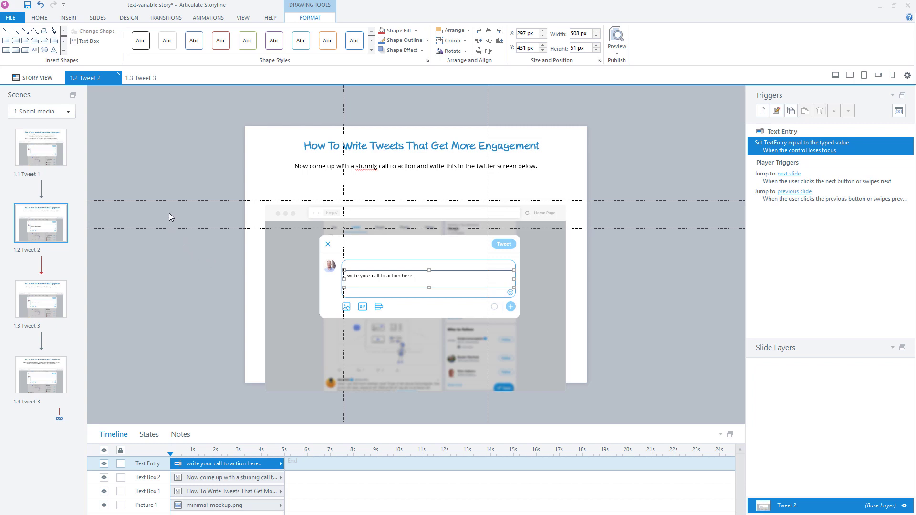
left_click(62, 160)
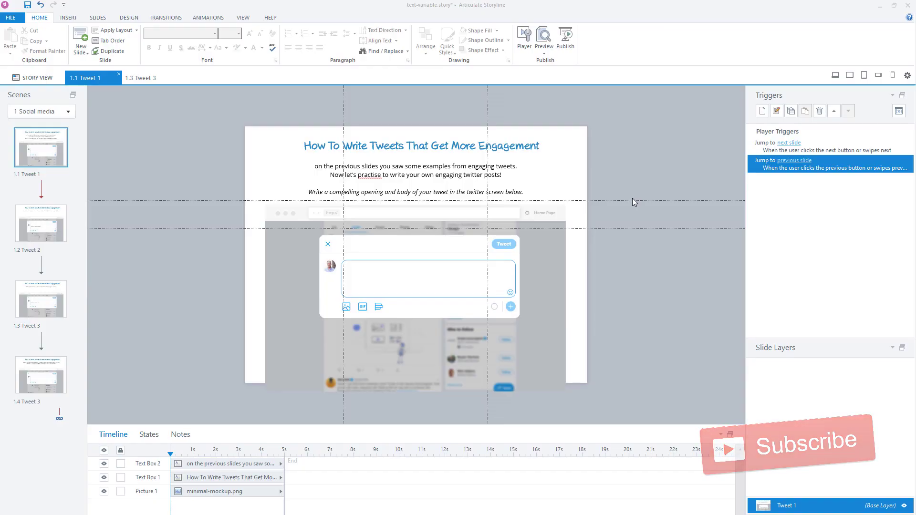
Insert a text entry field inside the empty tweet box on the Tweet 1 slide, spanning nearly its full width.
left_click(68, 18)
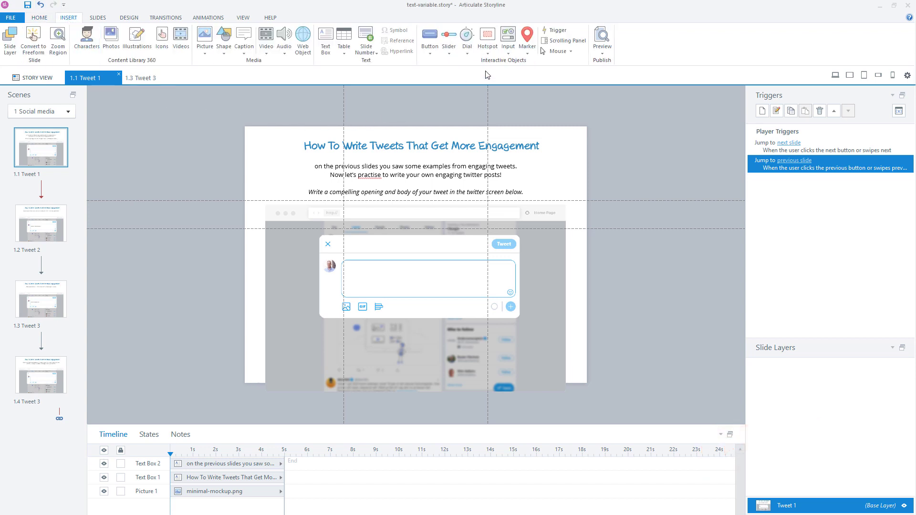
left_click(508, 42)
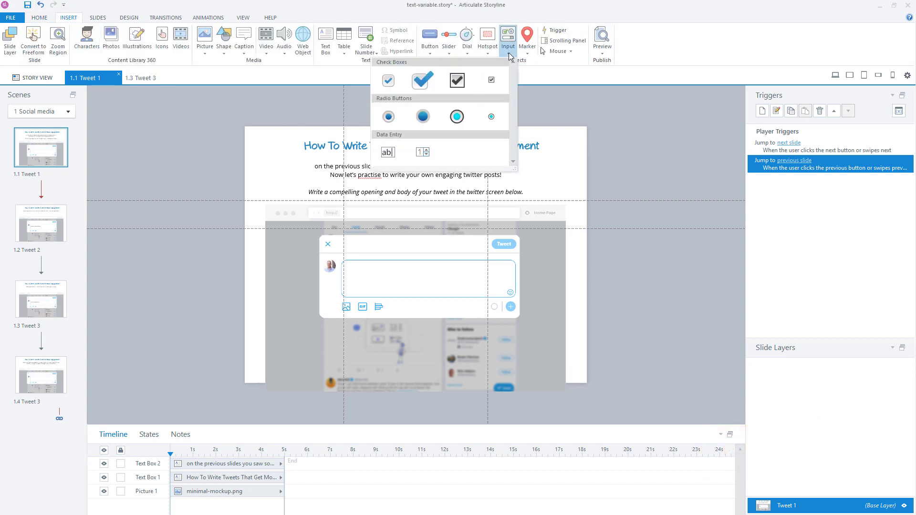
left_click(387, 153)
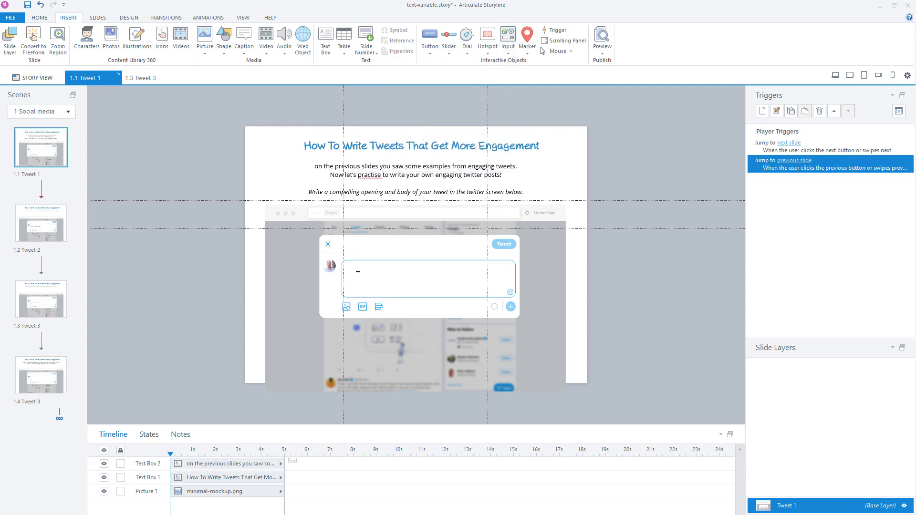
mouse_move(345, 267)
left_mouse_down()
mouse_move(470, 272)
mouse_move(509, 287)
left_mouse_up()
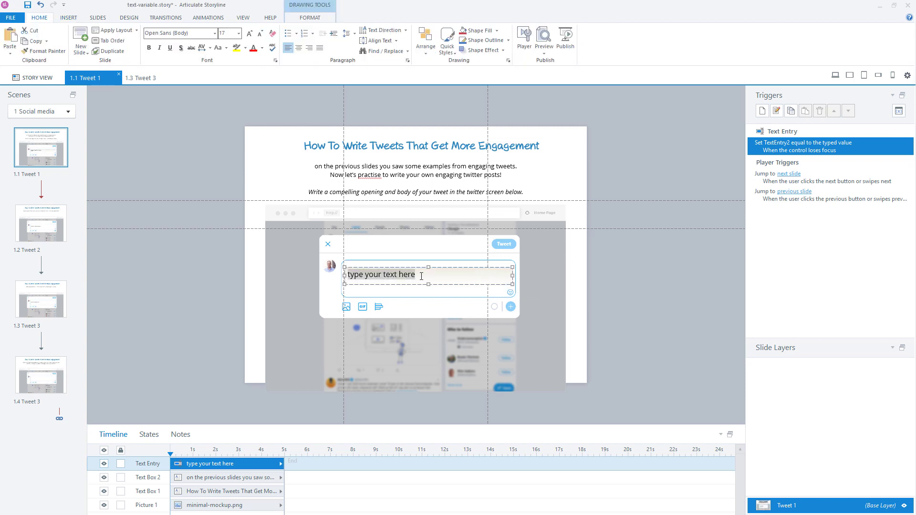
Edit the text entry's trigger so the typed value is stored in a new text variable named tweetpart1.
left_click(789, 147)
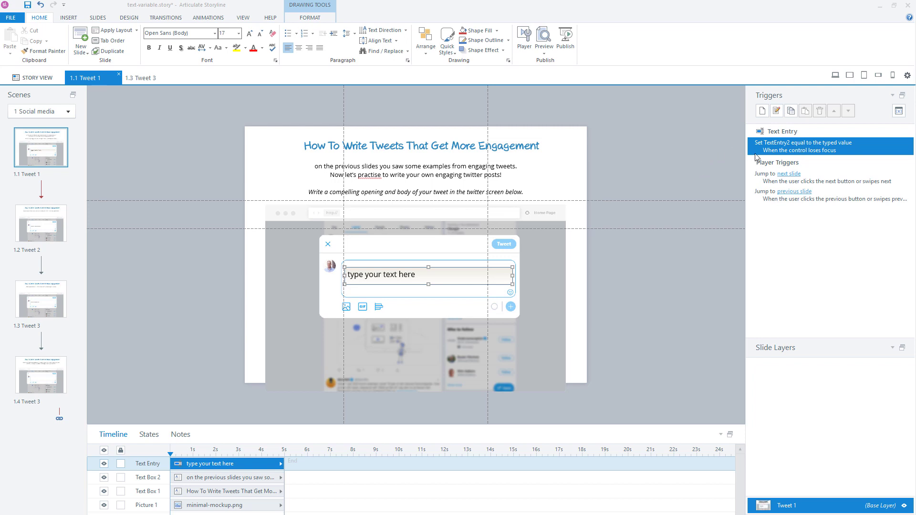
double_click(848, 149)
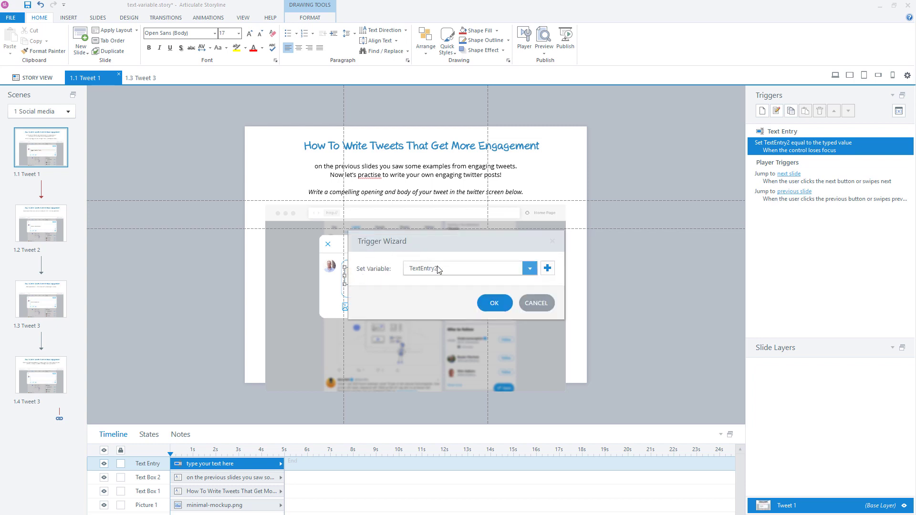
left_click_drag(450, 239, 476, 190)
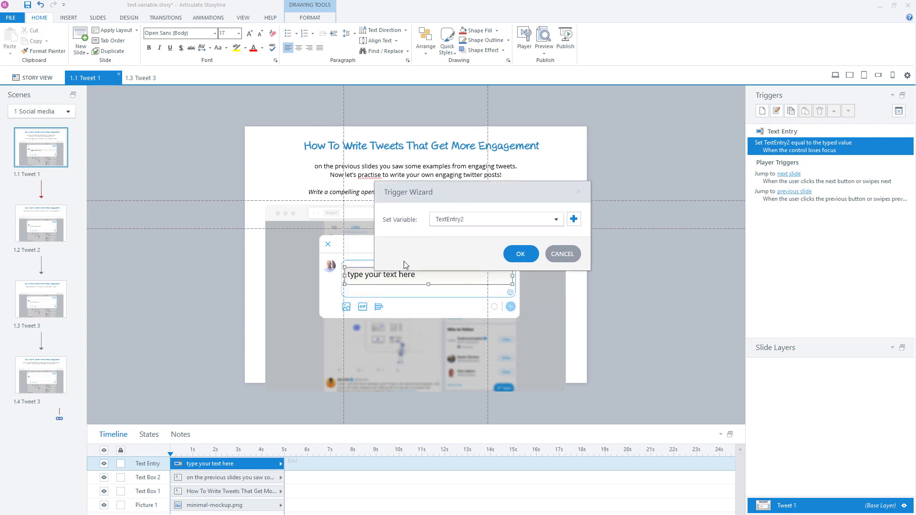
left_click(502, 225)
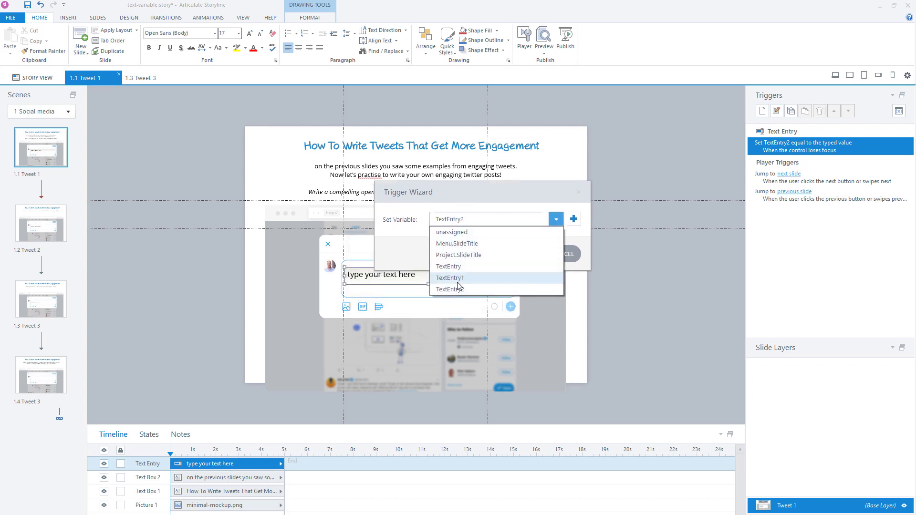
left_click(520, 208)
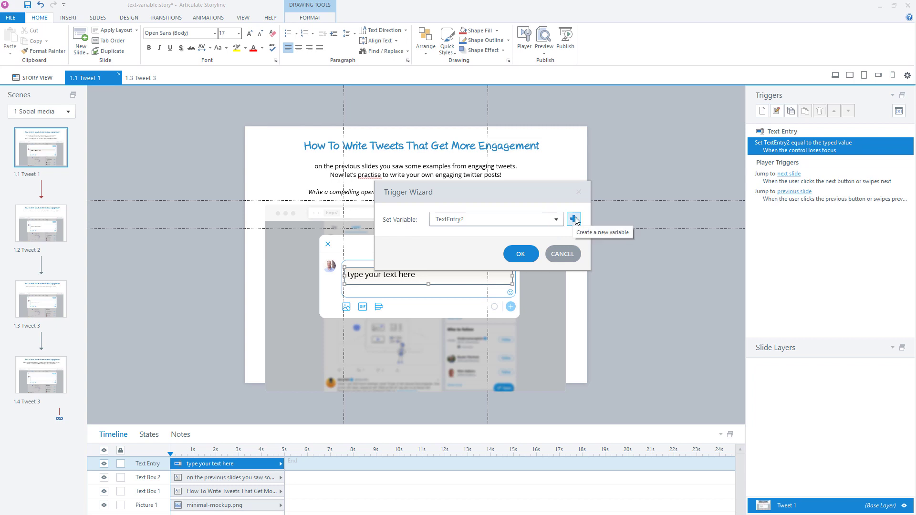
left_click(576, 223)
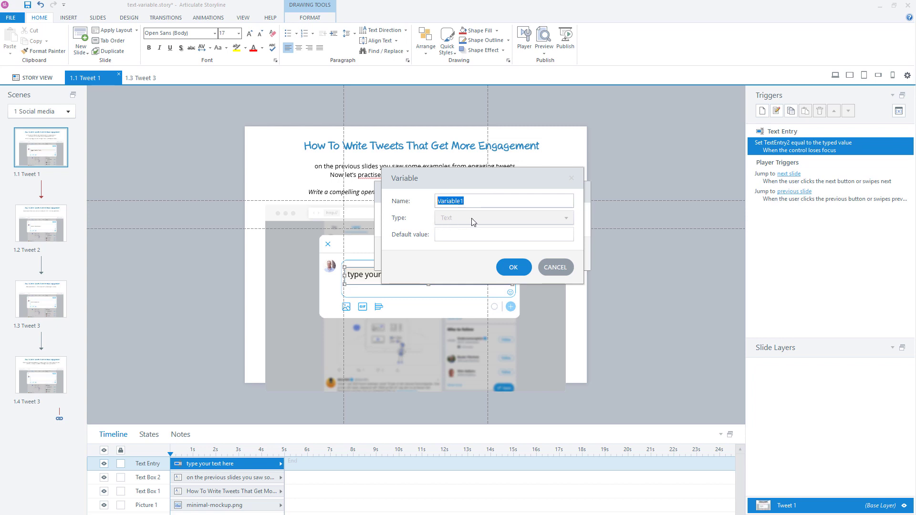
key("BackSpace")
type("tweetpart1")
left_click(514, 267)
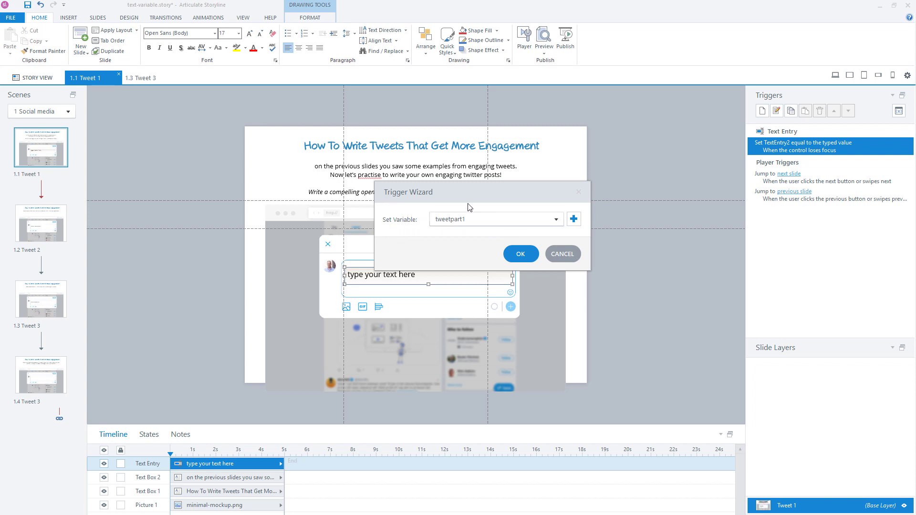
left_click(520, 255)
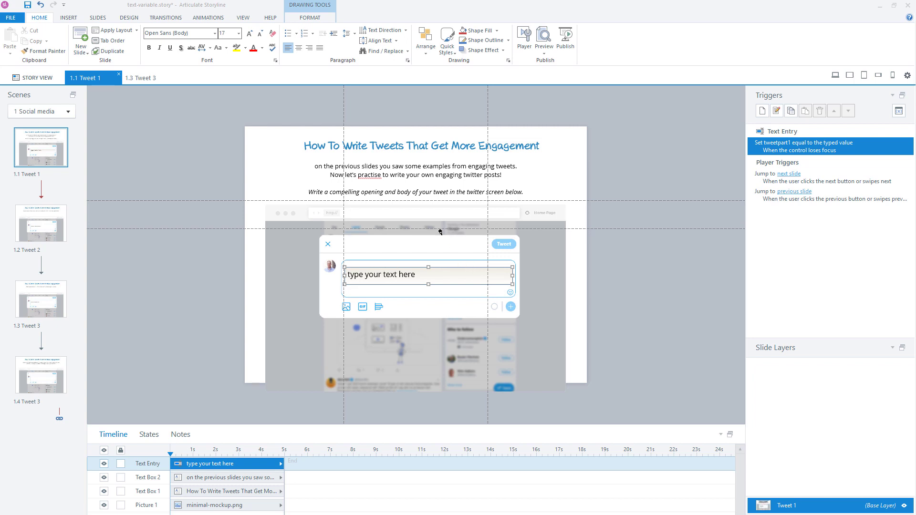
Remove the fill and the outline from the text entry field on the Tweet 1 slide.
left_click(315, 18)
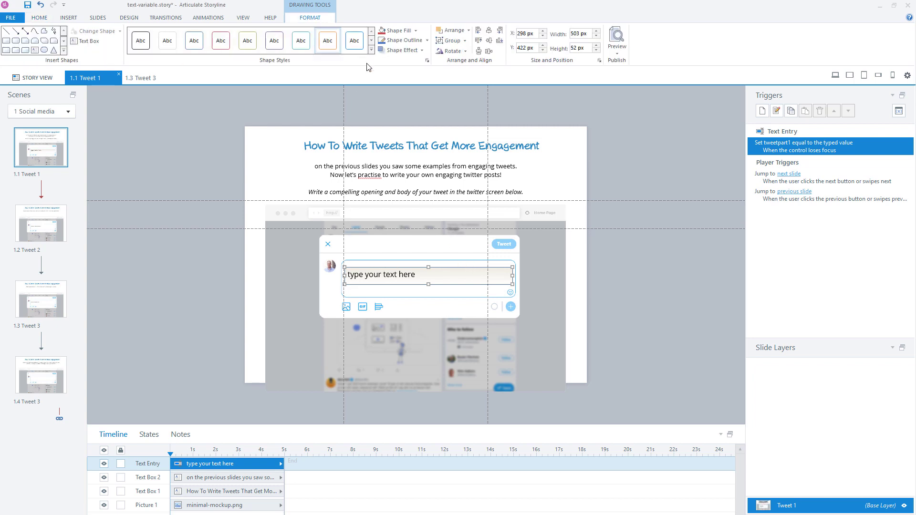
left_click(416, 31)
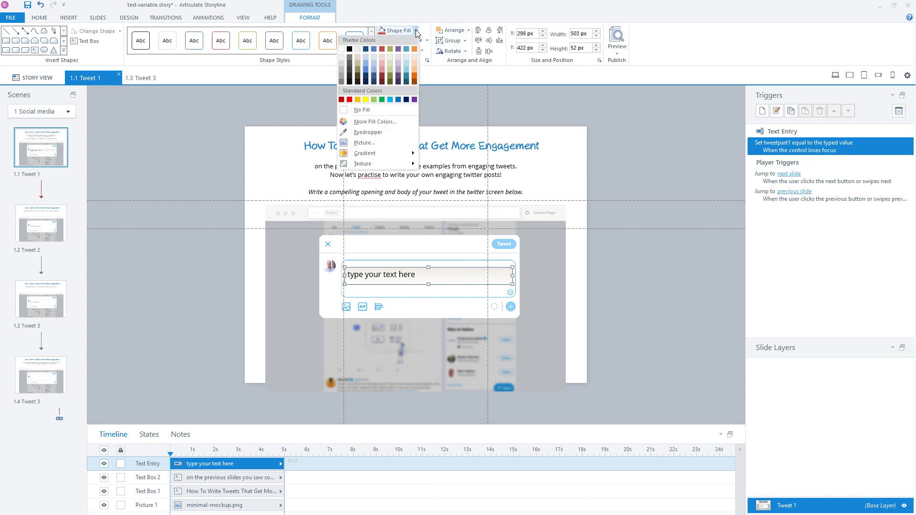
left_click(382, 111)
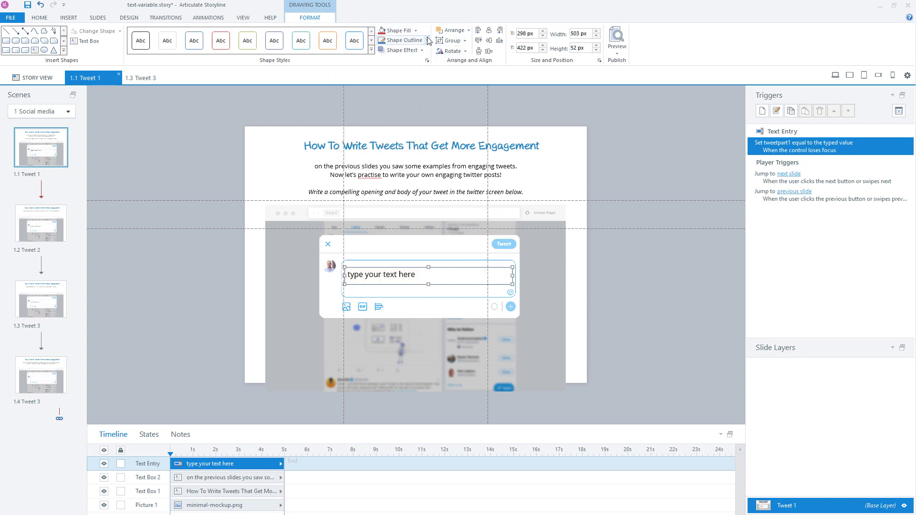
left_click(427, 41)
left_click(395, 120)
Reduce the font size of the Tweet 1 text entry by three increments.
left_click(42, 18)
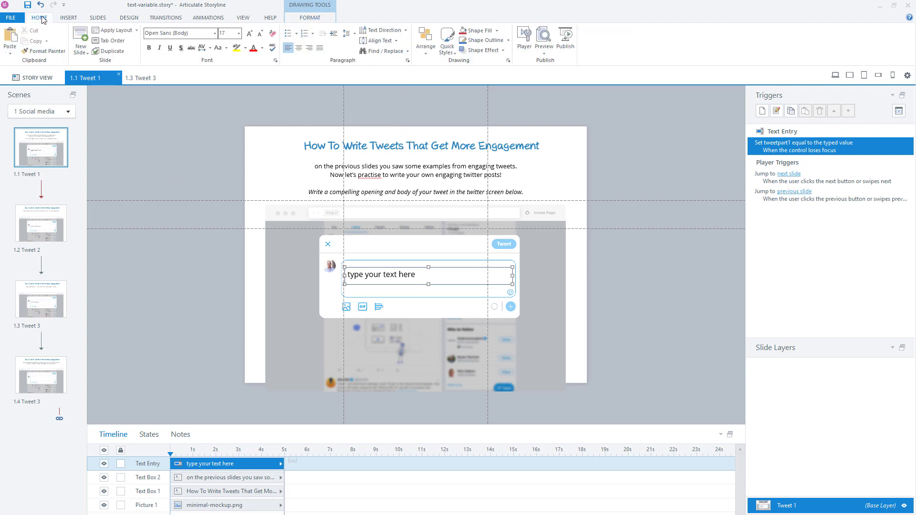
left_click(261, 35)
left_click(261, 34)
left_click(261, 34)
Preview the Tweet 1 slide to check the formatted text entry and close the preview.
left_click(546, 55)
left_click(554, 65)
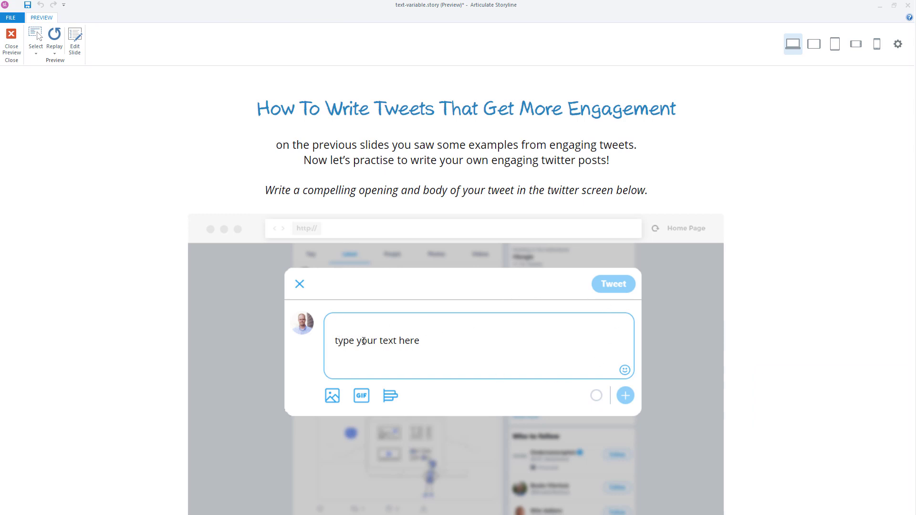
key("Escape")
On the Tweet 2 slide, insert a wide text box at the upper edge of the tweet field, over the call-to-action entry.
left_click(41, 233)
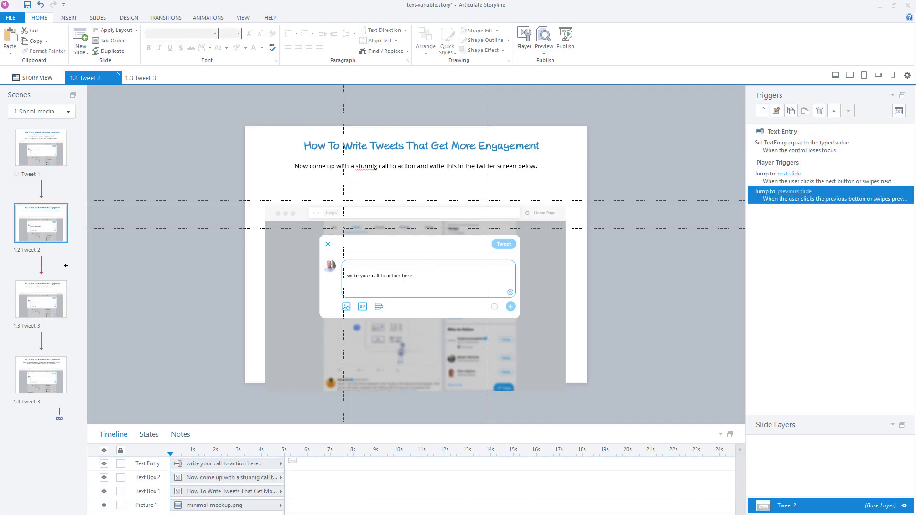
left_click(43, 164)
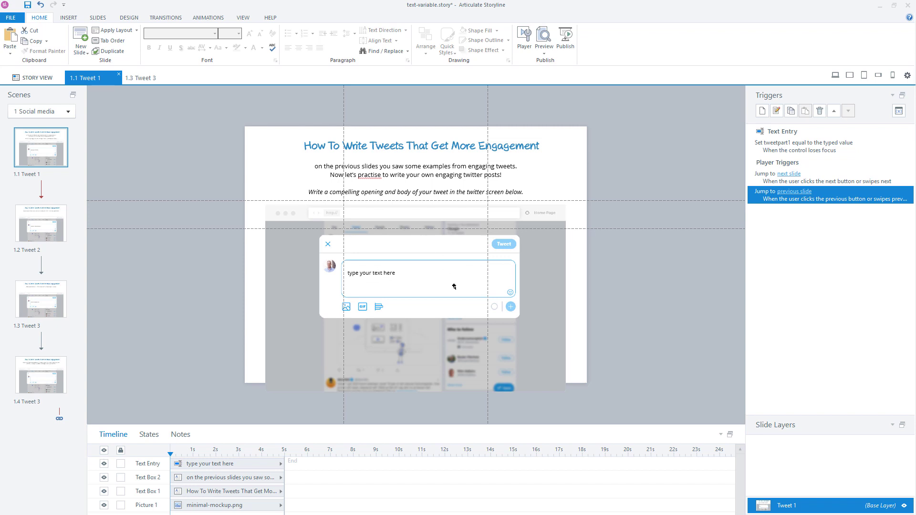
left_click(47, 234)
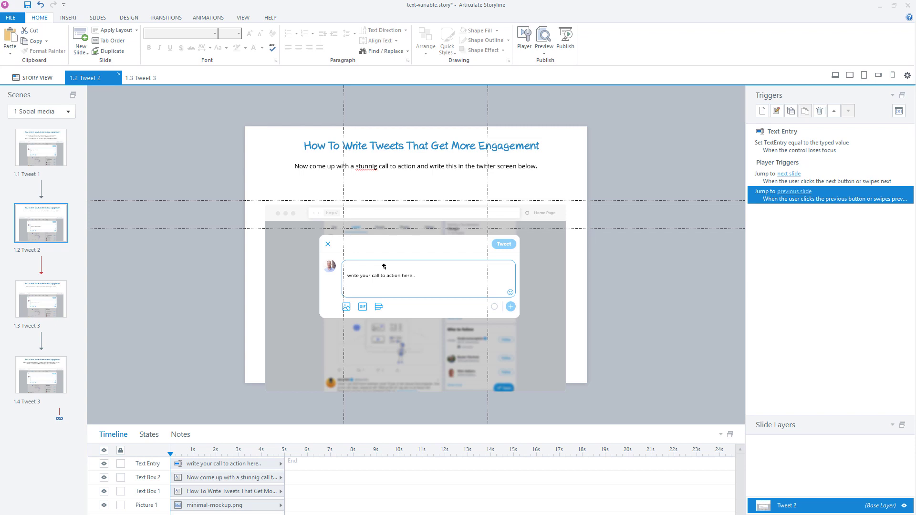
left_click(422, 146)
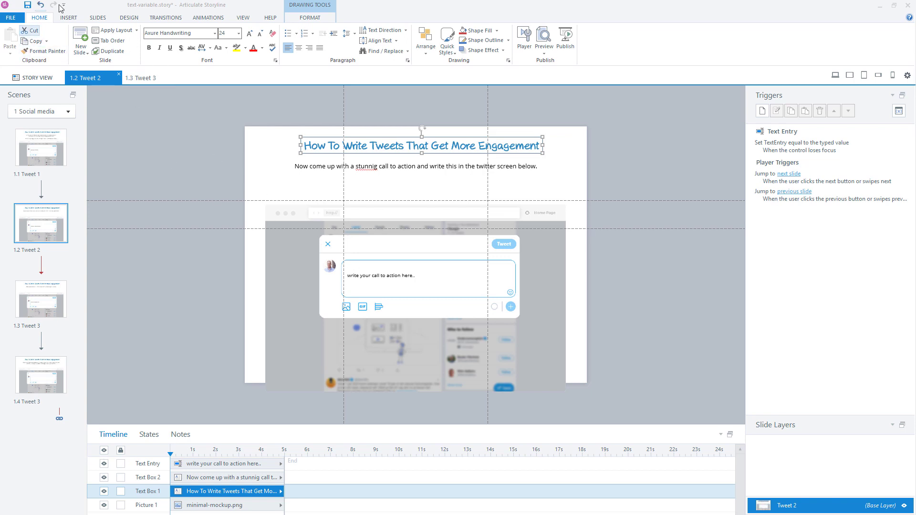
left_click(69, 19)
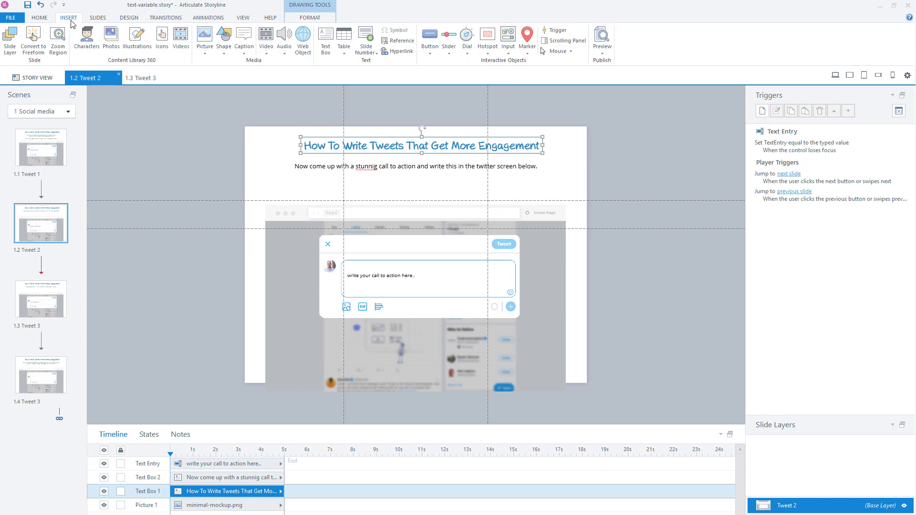
left_click(326, 38)
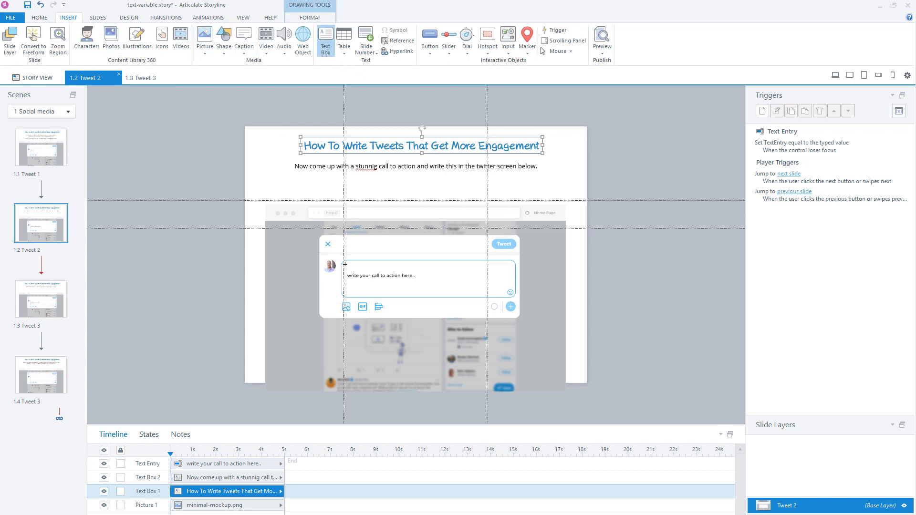
left_click_drag(345, 263, 510, 271)
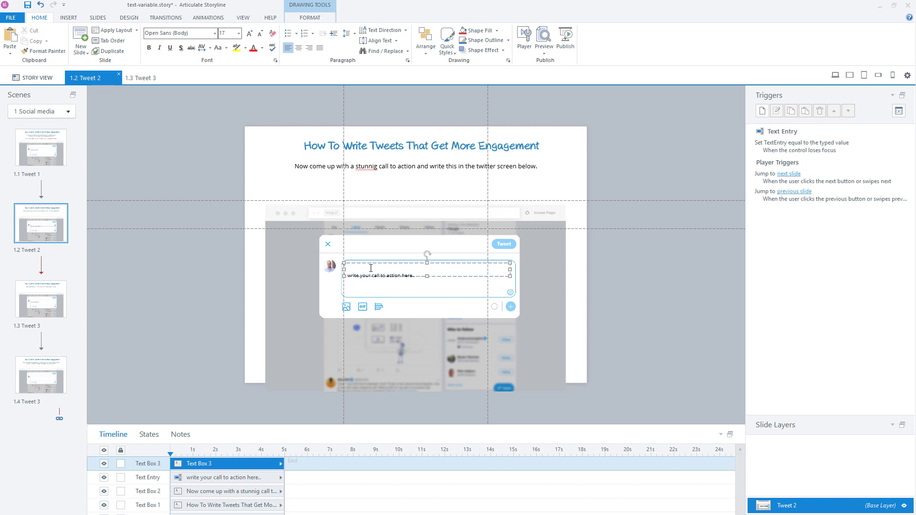
Insert a reference to the tweetpart1 variable into the new text box on the Tweet 2 slide.
left_click(72, 20)
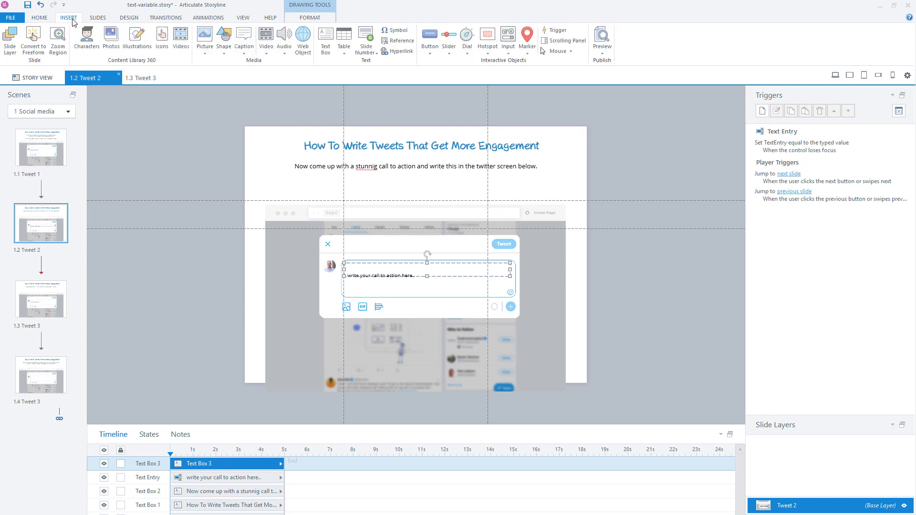
left_click(409, 42)
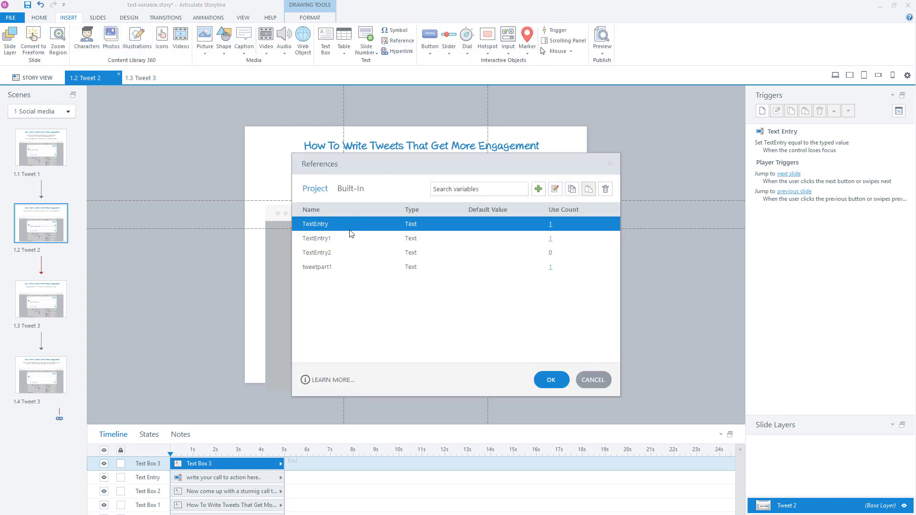
left_click(308, 269)
left_click(551, 380)
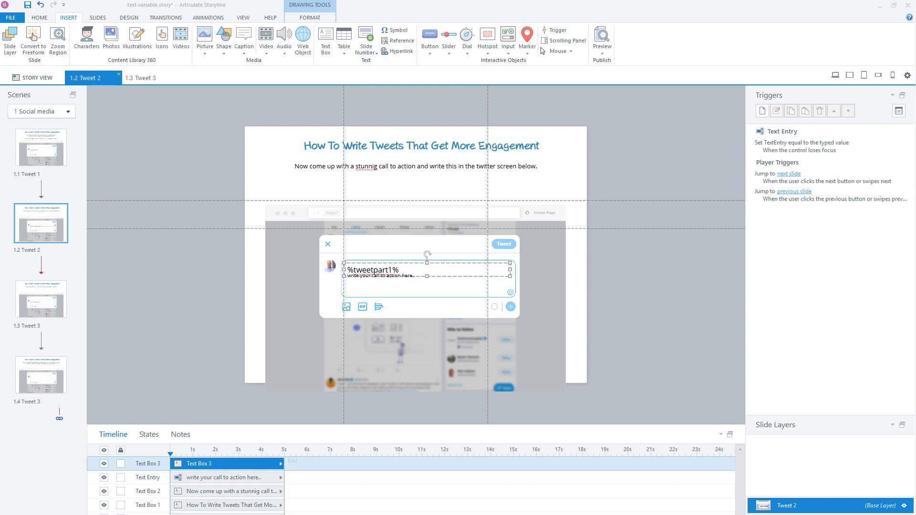
key("Escape")
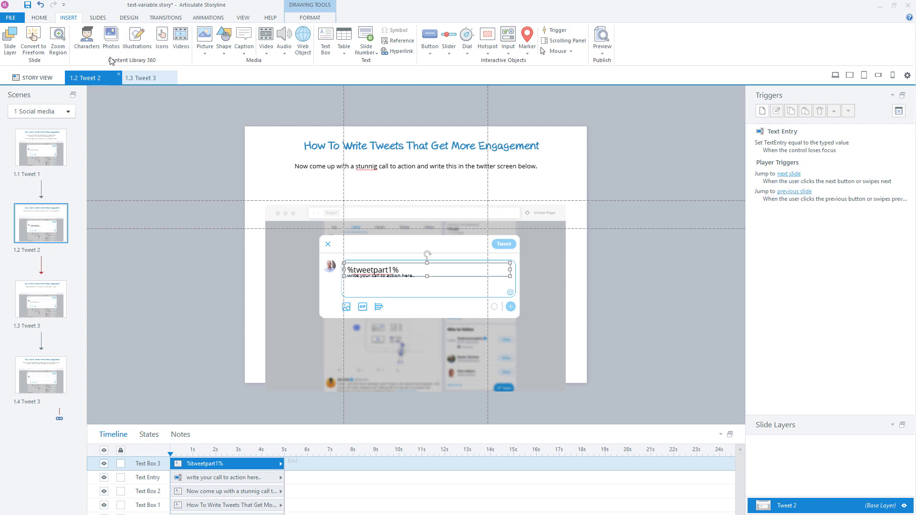
Reduce the font size of the %tweetpart1% text box to 12 and deselect it.
left_click(39, 17)
left_click(260, 34)
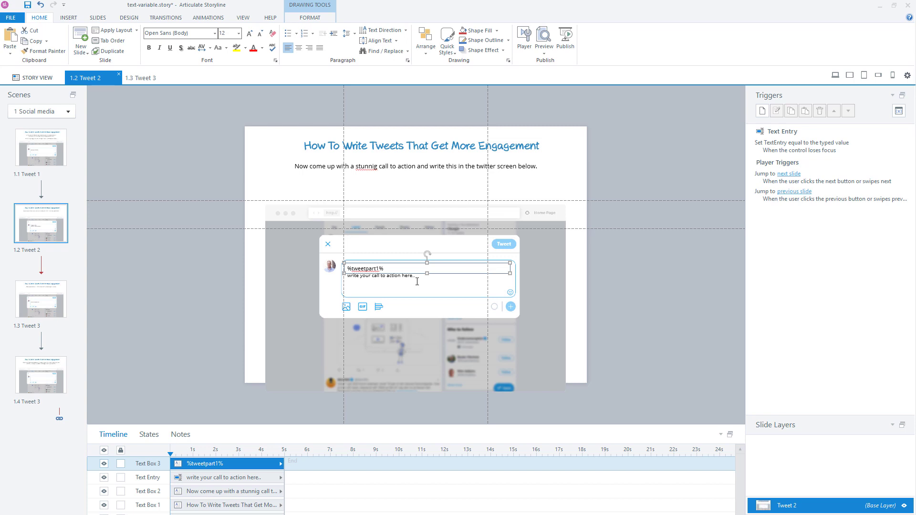
left_click(653, 209)
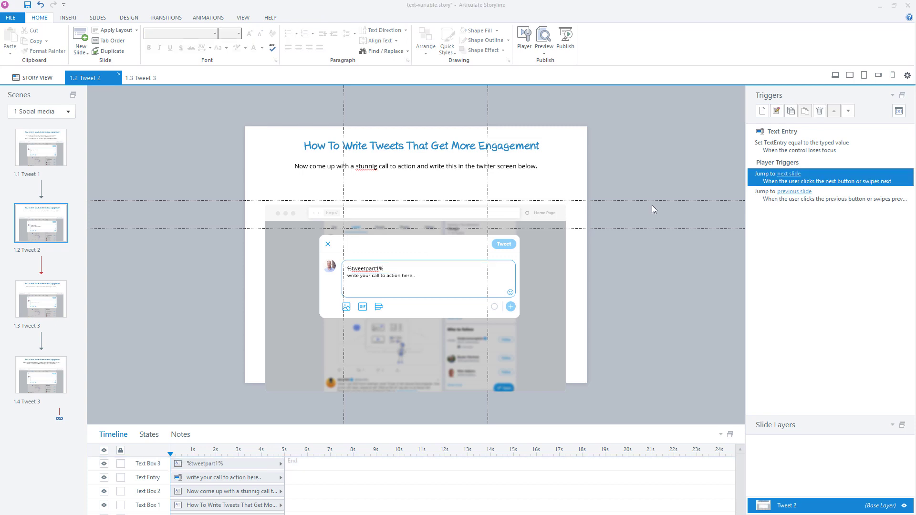
Create a project text variable named completetweet with no default value.
left_click(900, 111)
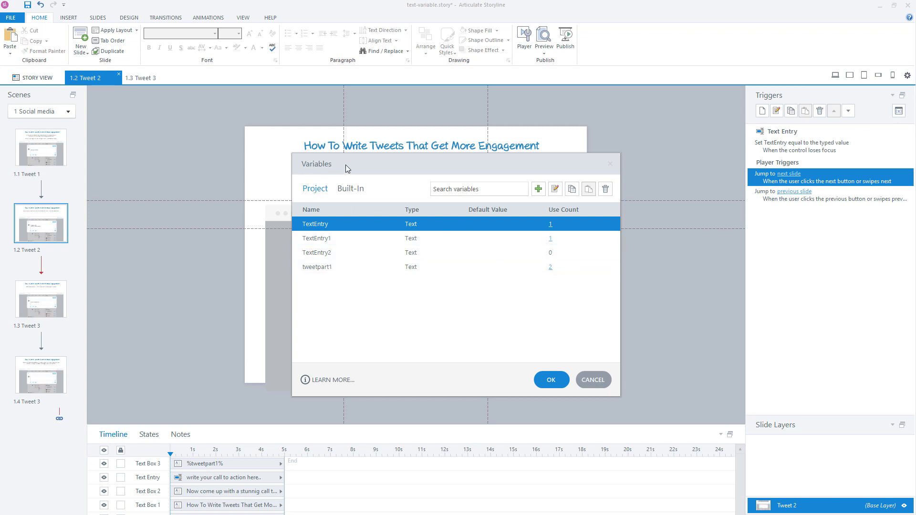
left_click(539, 191)
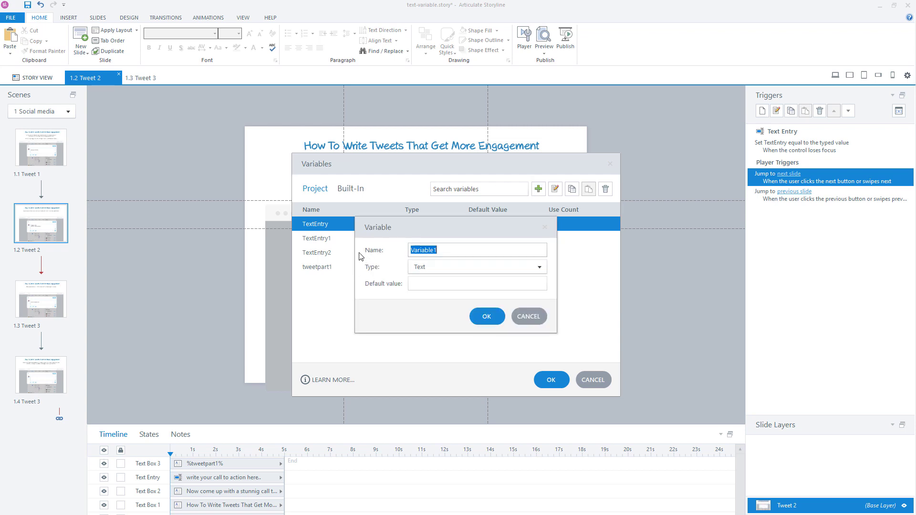
left_click_drag(446, 249, 381, 243)
type("completetweet")
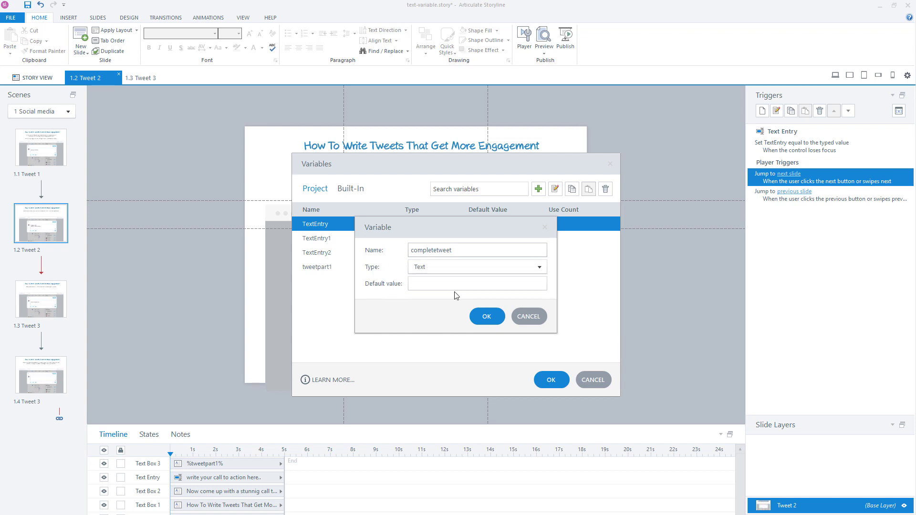
left_click(486, 317)
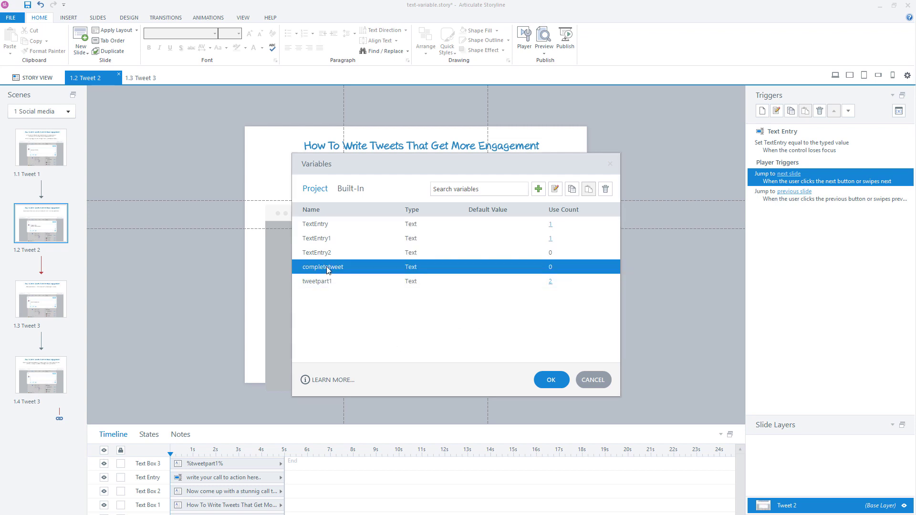
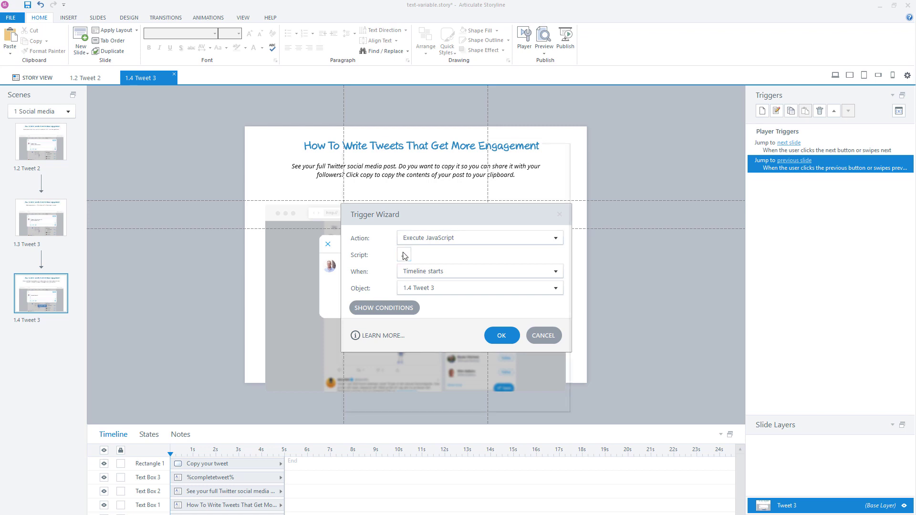
Copy the whole tweet-combining script from Notepad into the Execute JavaScript trigger on slide 1.4 Tweet 3 and confirm the script.
left_click(403, 255)
key("alt+Tab")
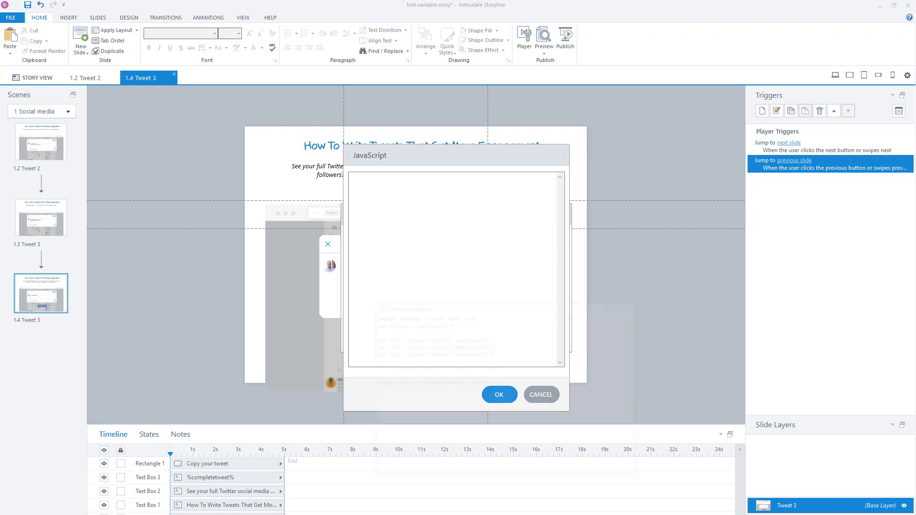
key("ctrl+a")
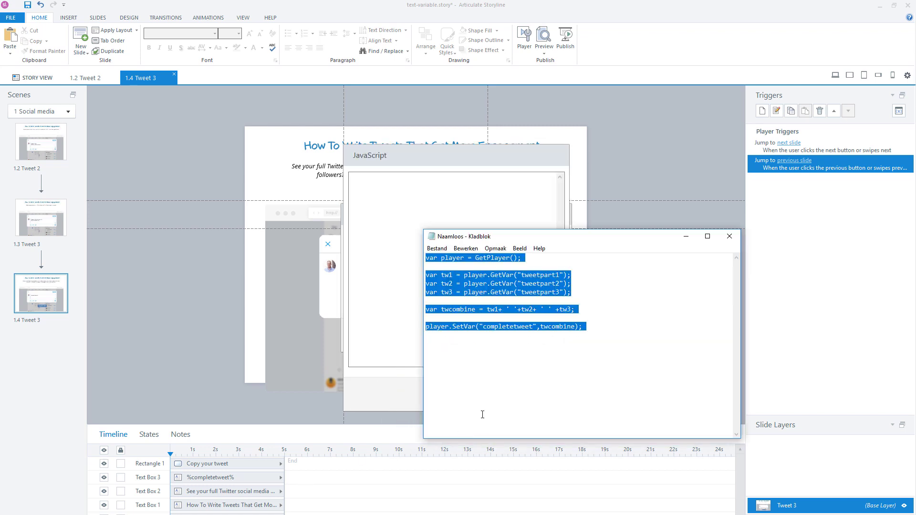
key("ctrl+c")
left_click(420, 194)
key("ctrl+v")
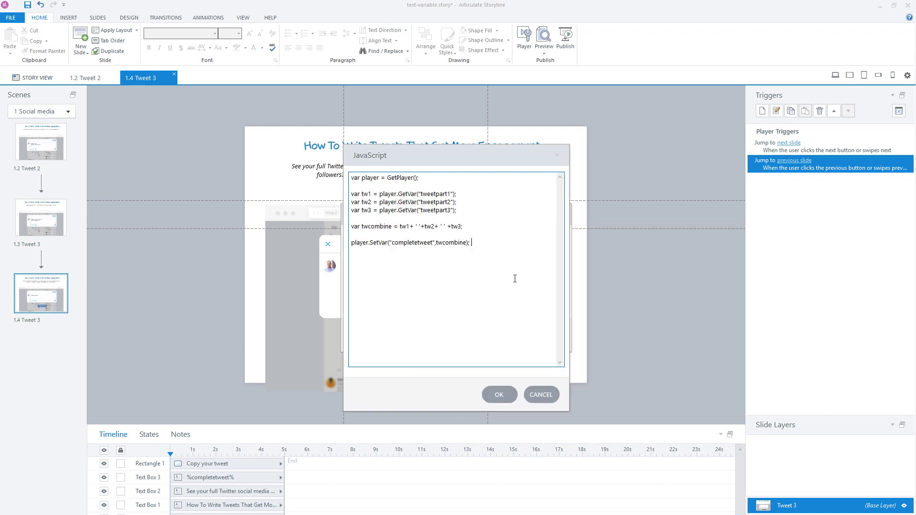
left_click(503, 393)
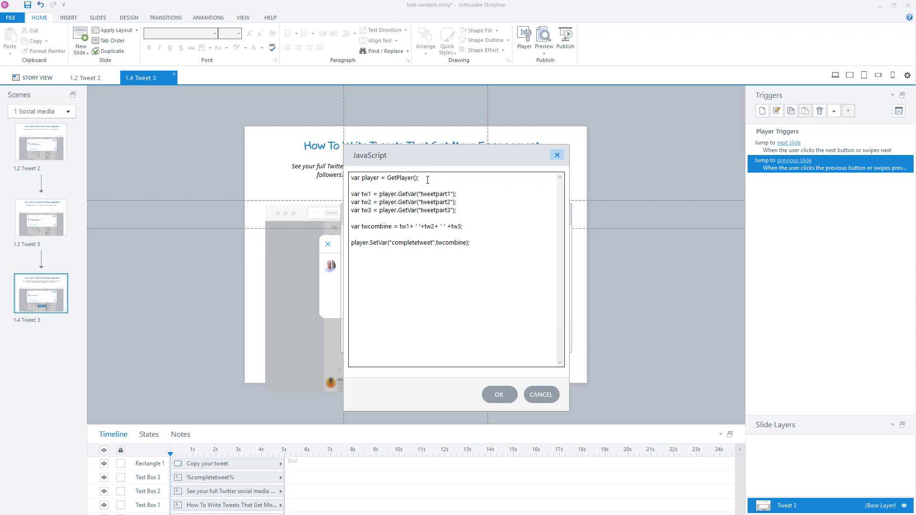
Examine the script's lines for getting the player, reading the three tweetpart variables, combining them and setting completetweet.
left_click_drag(427, 179, 329, 176)
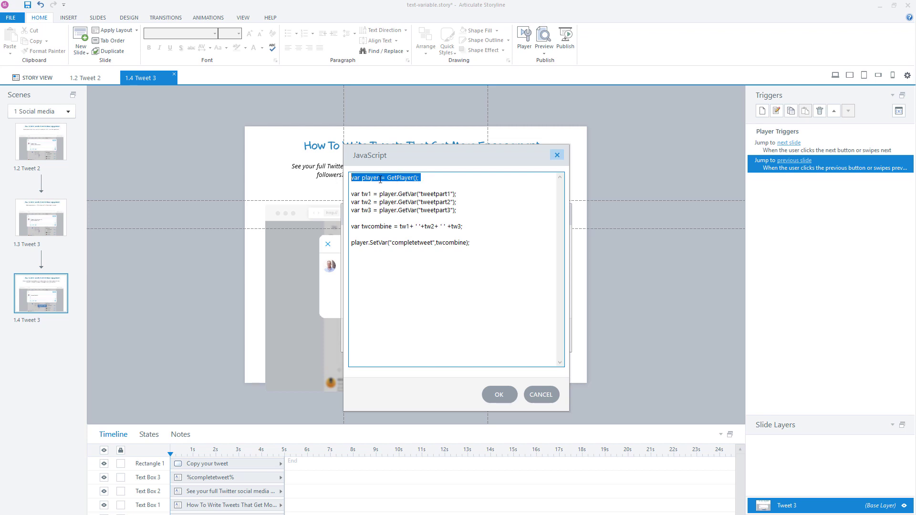
left_click_drag(456, 211, 334, 191)
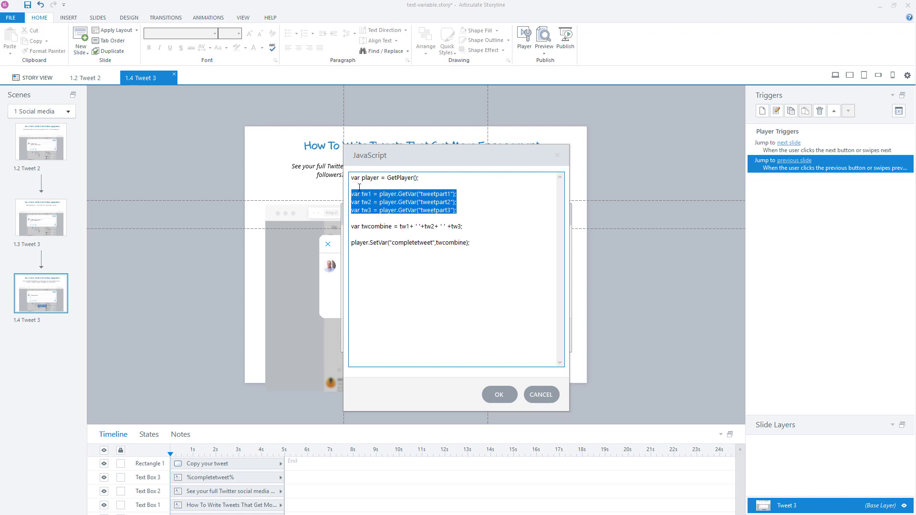
left_click(495, 240)
left_click_drag(467, 227, 342, 227)
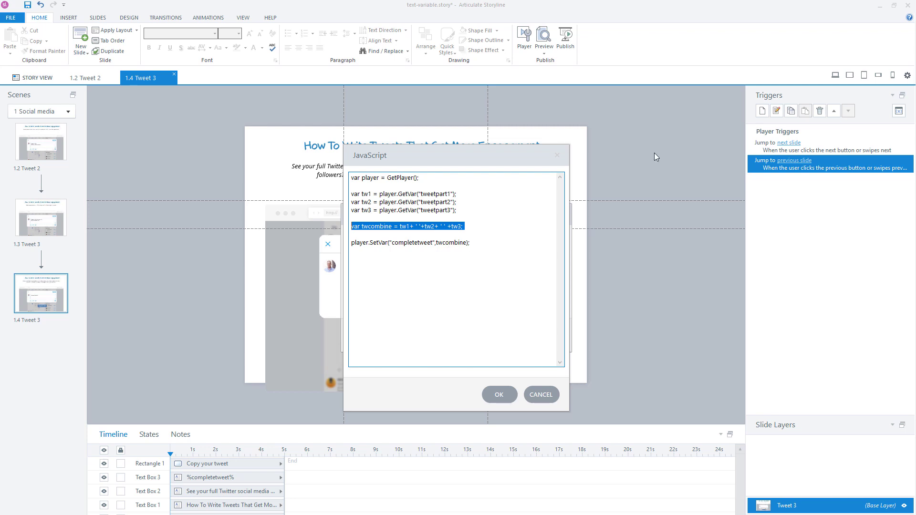
left_click_drag(536, 243, 331, 248)
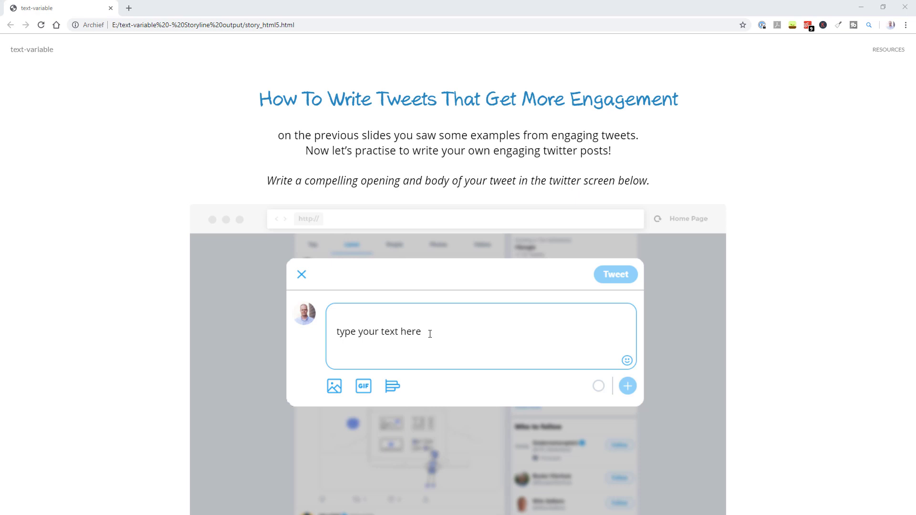
In the published course in the browser, enter "tweetpart 1" in the first slide's tweet field and leave the field.
left_click(430, 333)
type("twe")
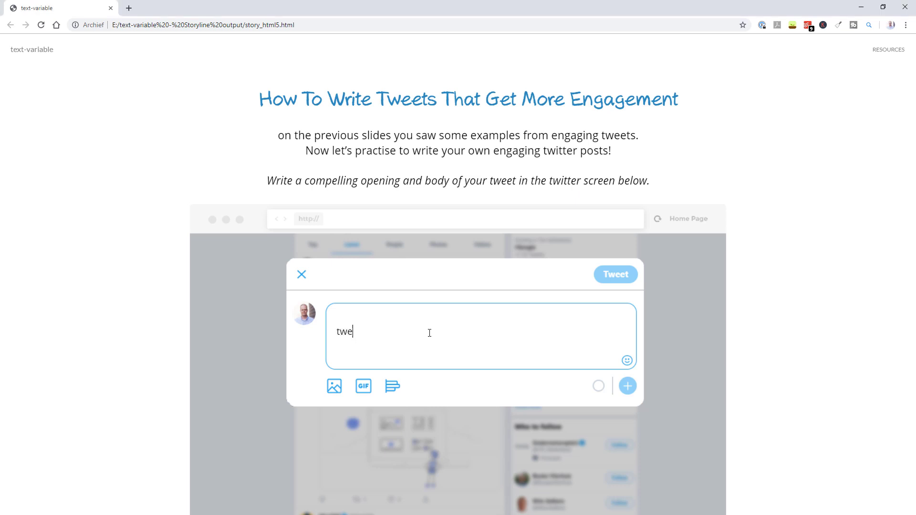
type("etpart 1")
left_click(529, 387)
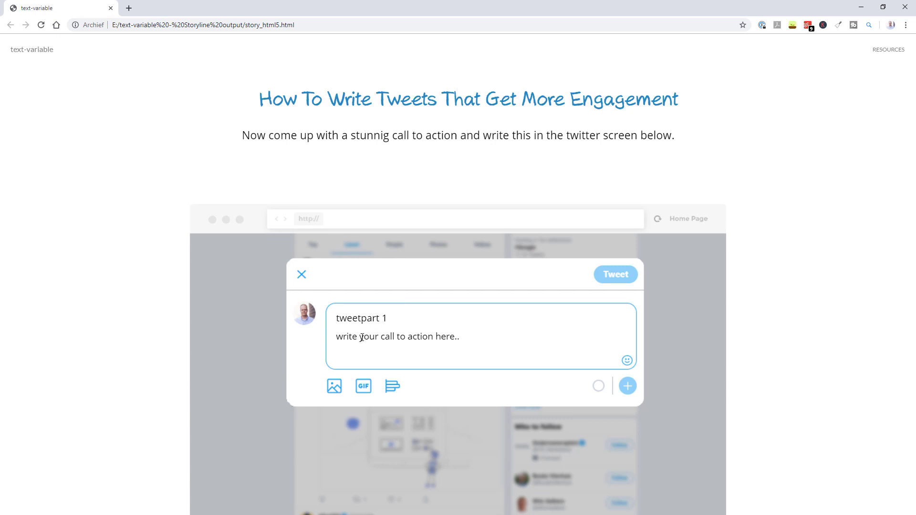
Enter "tweetpart 2" in the call-to-action field of the published second slide and leave the field.
type("t")
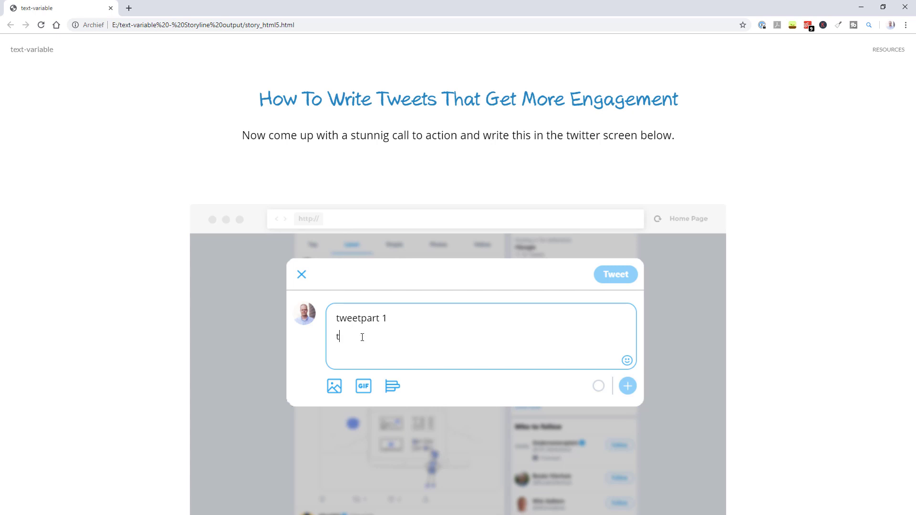
type("weetpart 2")
key("Tab")
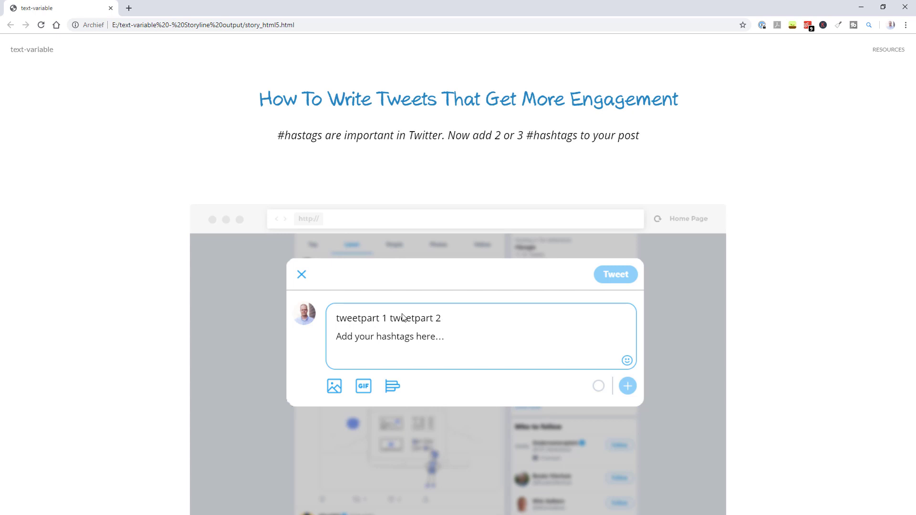
Enter "#hashtag" in the hashtags field of the published third slide and leave the field.
left_click(355, 336)
type("#")
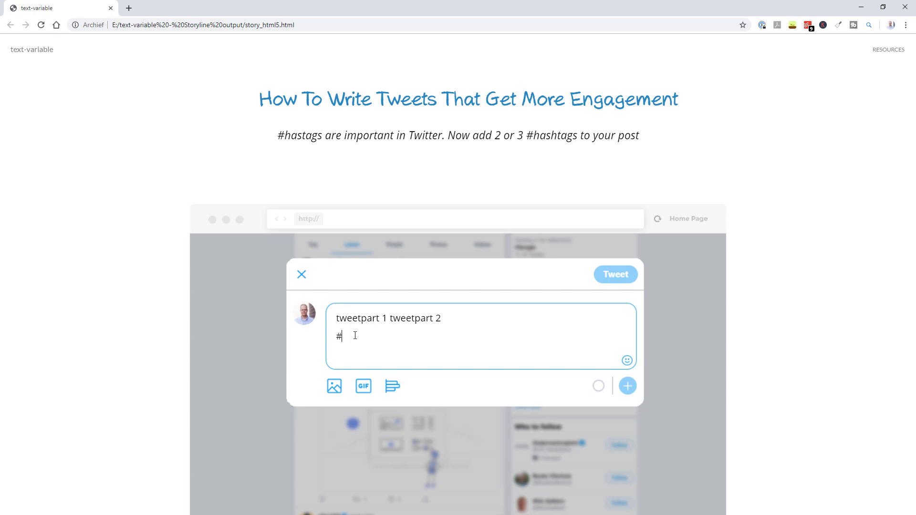
type("hashtag")
key("Tab")
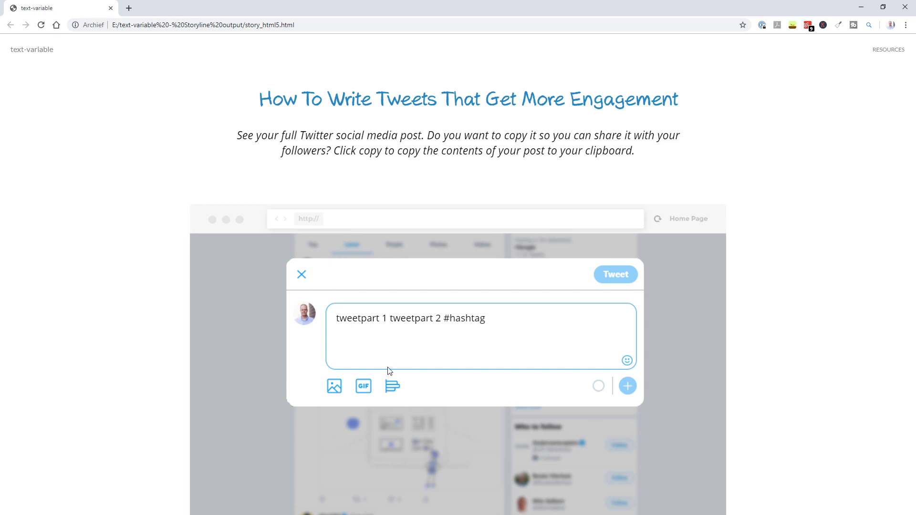